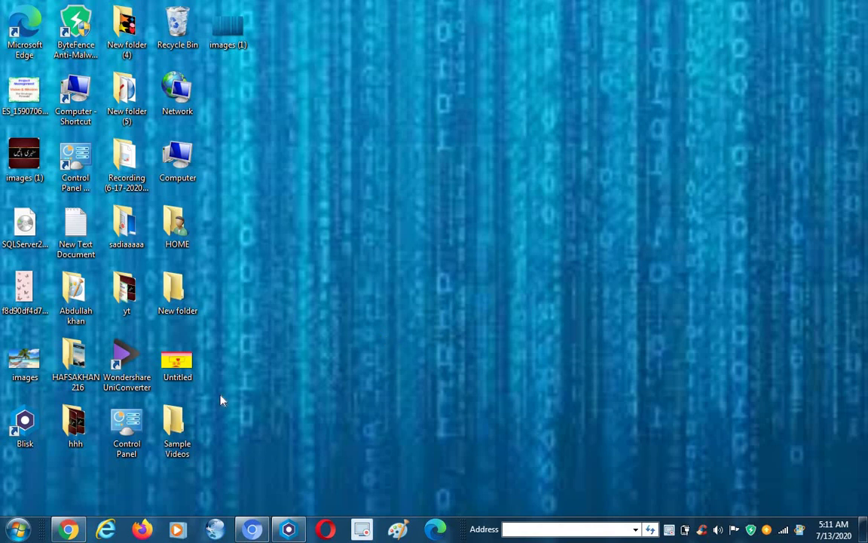
Switch to Google Chrome and sign out of the YouTube account
click(74, 531)
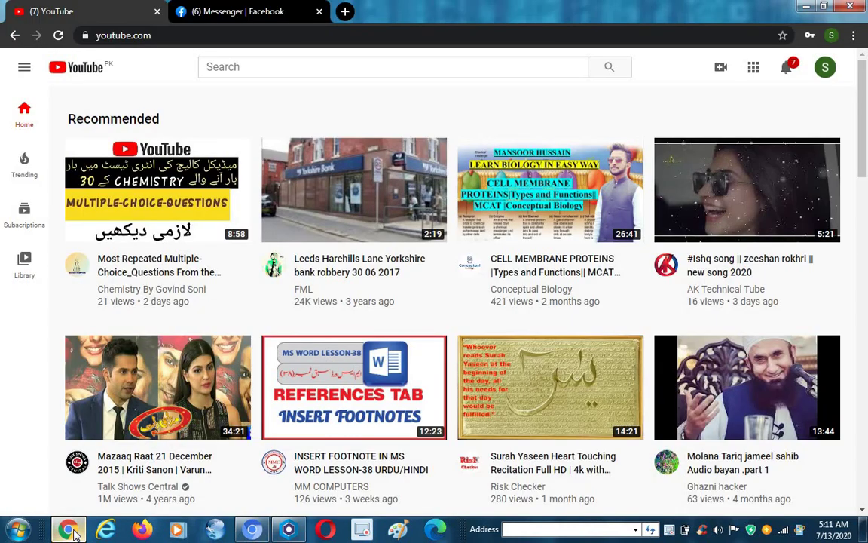
click(827, 69)
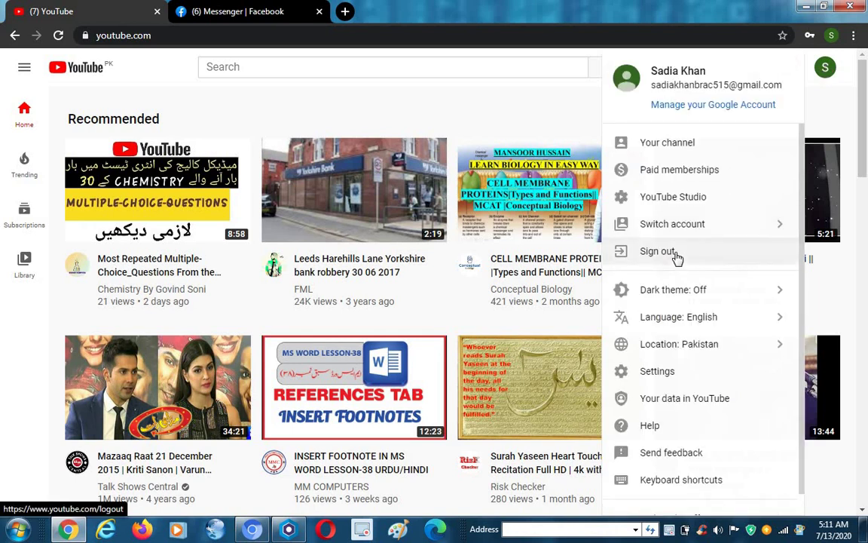
click(676, 253)
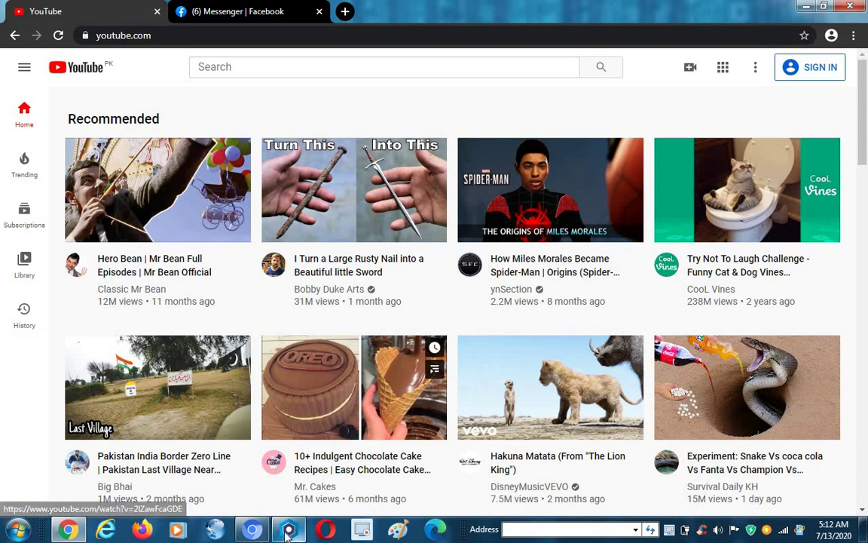
Switch to the Blisk browser and open its full browsing history page
mouse_move(287, 532)
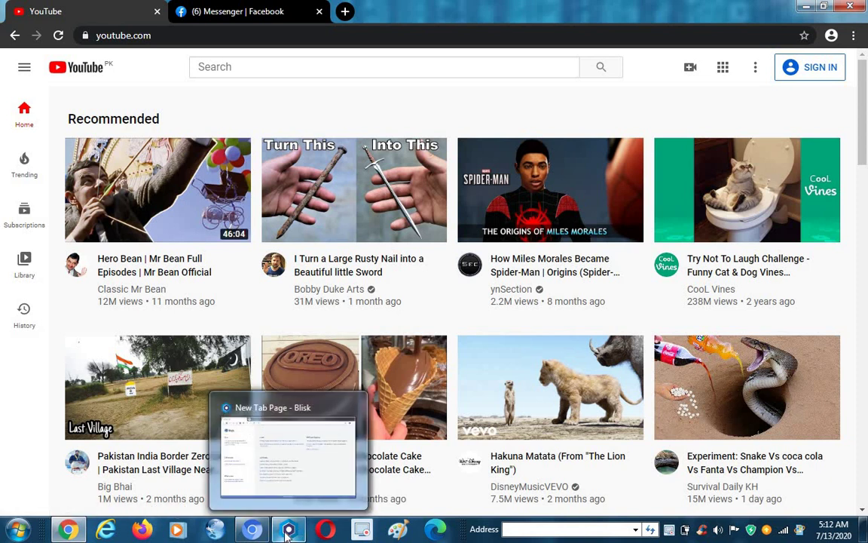
click(287, 532)
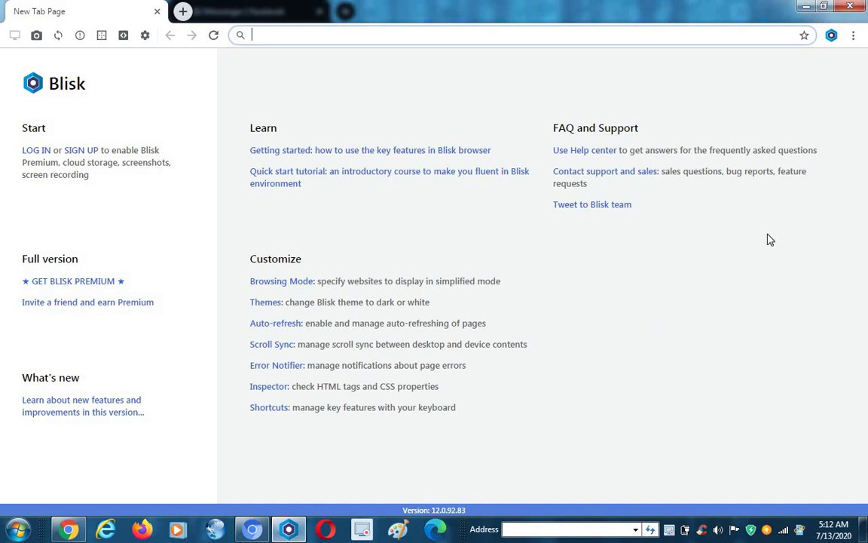
click(853, 36)
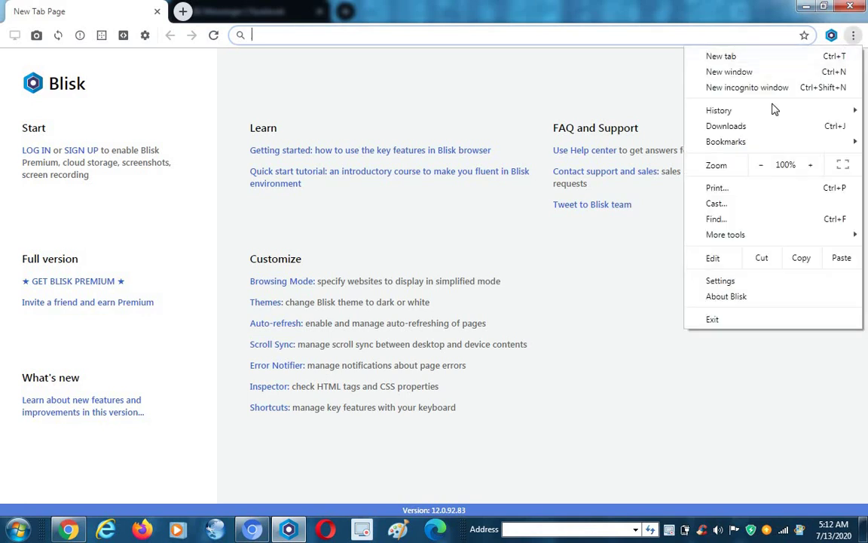
mouse_move(777, 114)
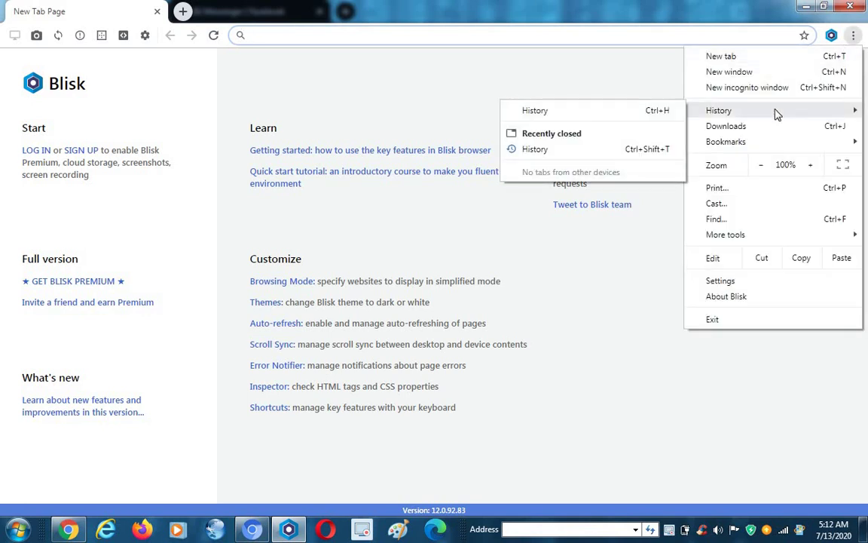
click(633, 114)
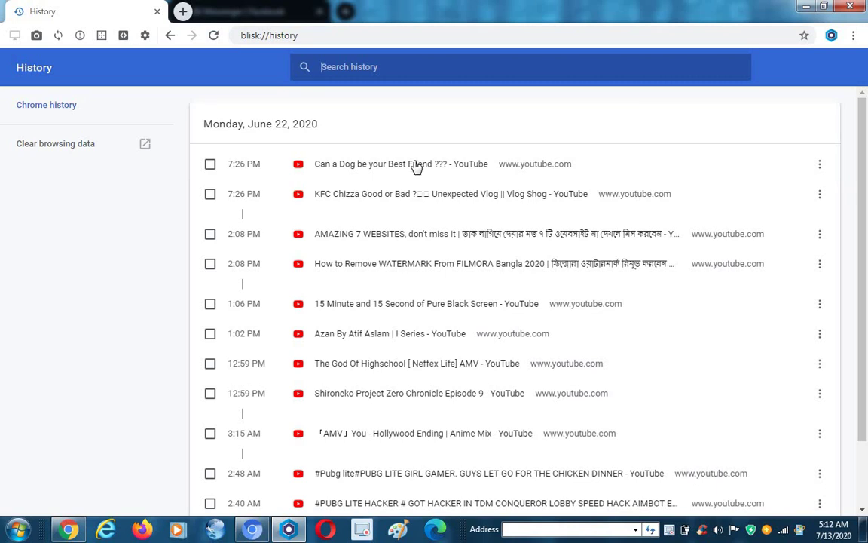
Clear Blisk's browsing history, cookies and cached files with the time range set to All time
click(73, 147)
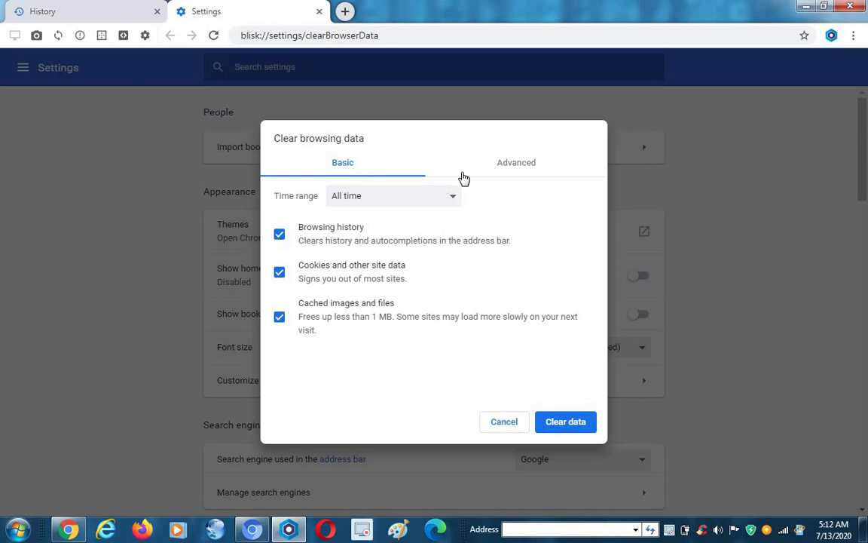
click(454, 199)
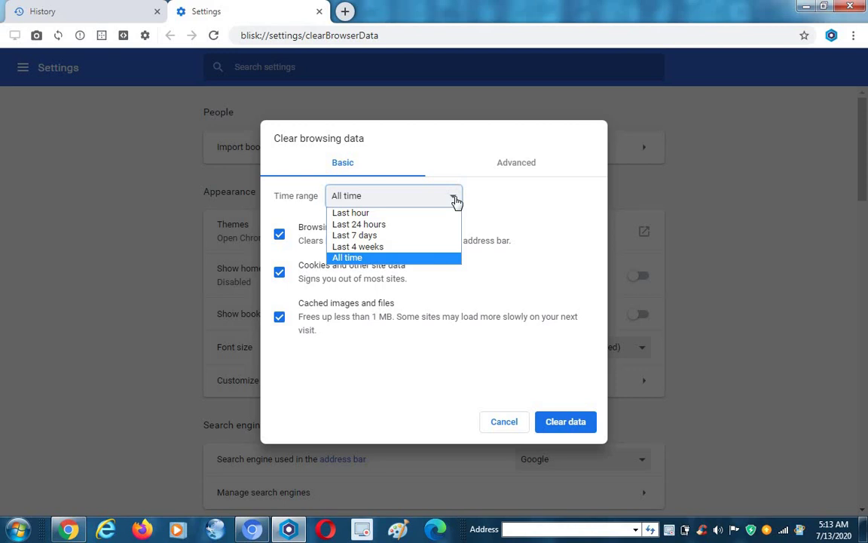
click(383, 258)
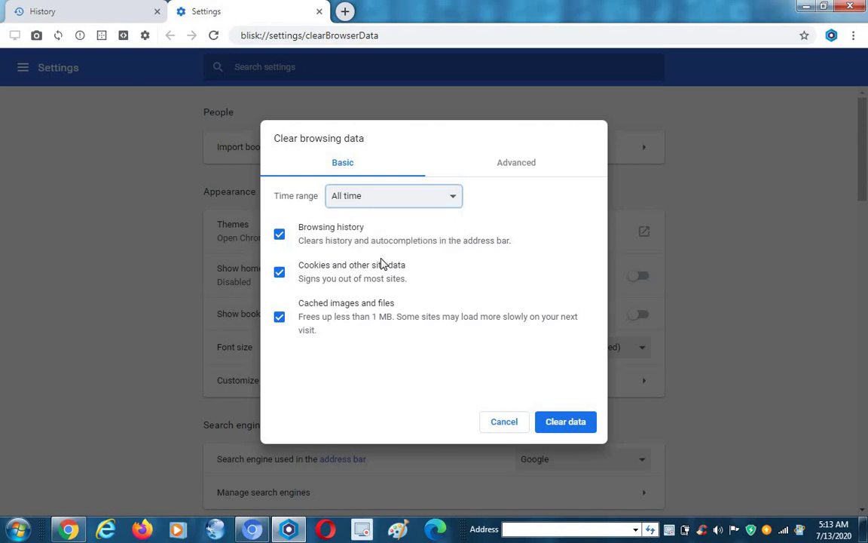
click(565, 421)
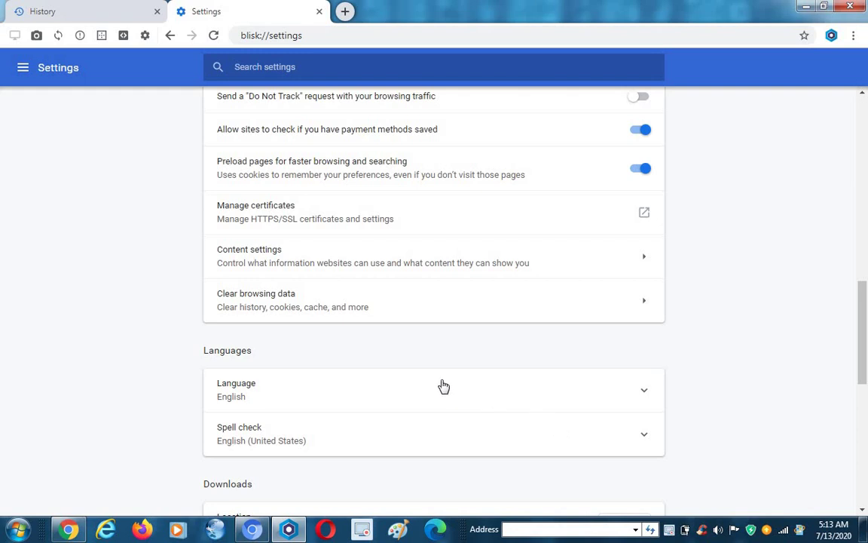
From the history page, dismiss the Windows color scheme prompt and clear the advanced browsing data, including download history, for the last hour
click(74, 11)
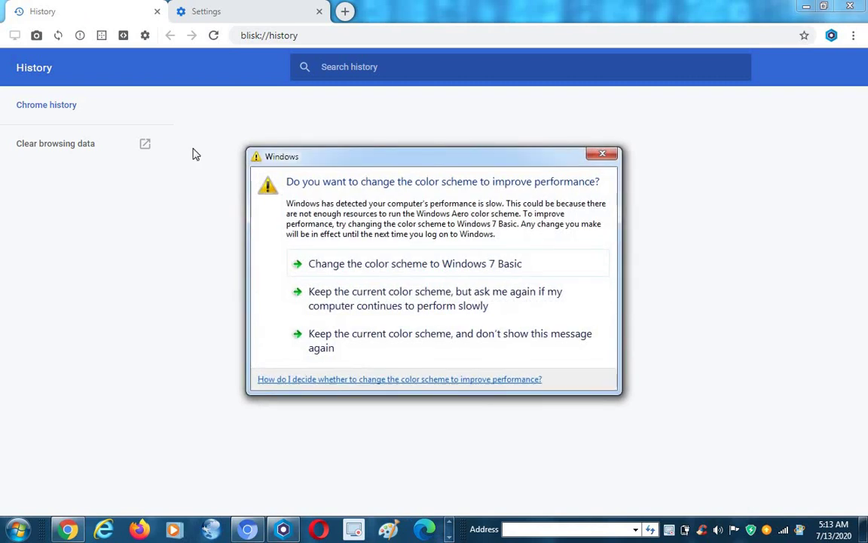
click(602, 155)
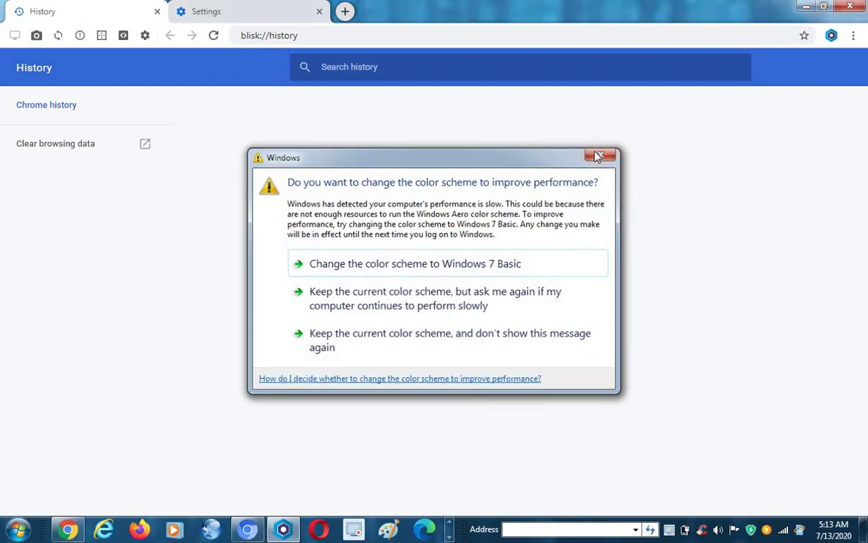
click(43, 143)
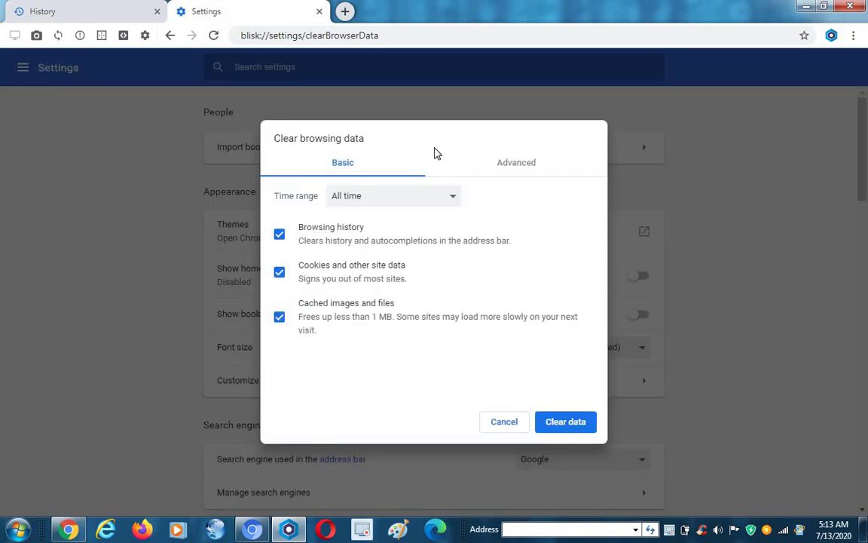
click(523, 165)
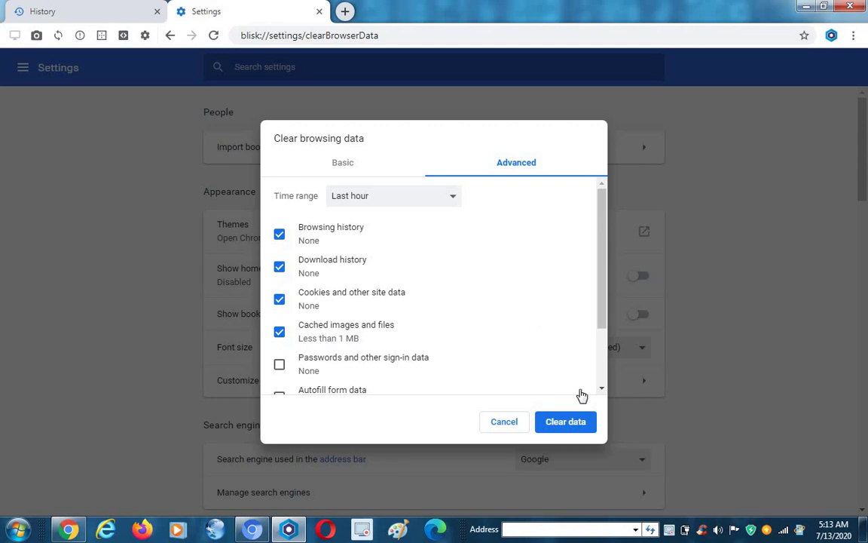
click(565, 422)
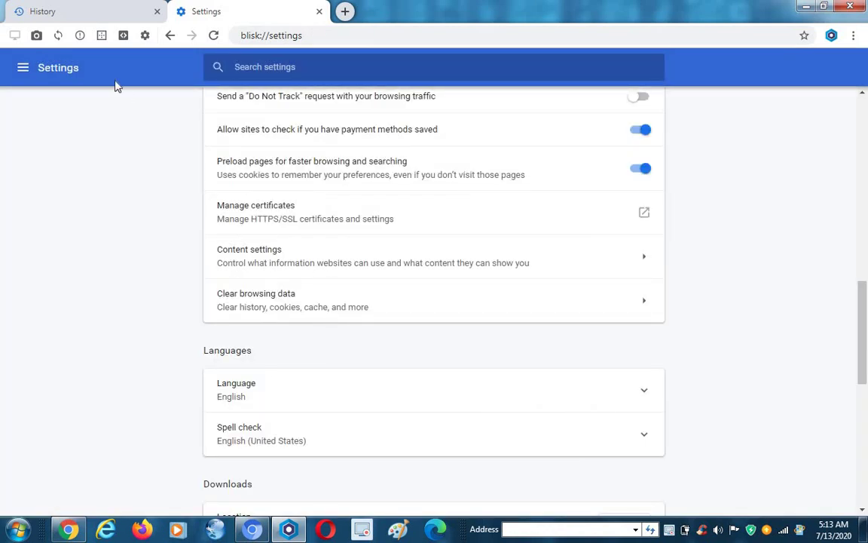
Return to the Blisk history page, close the Settings page and minimize the browser window
click(89, 14)
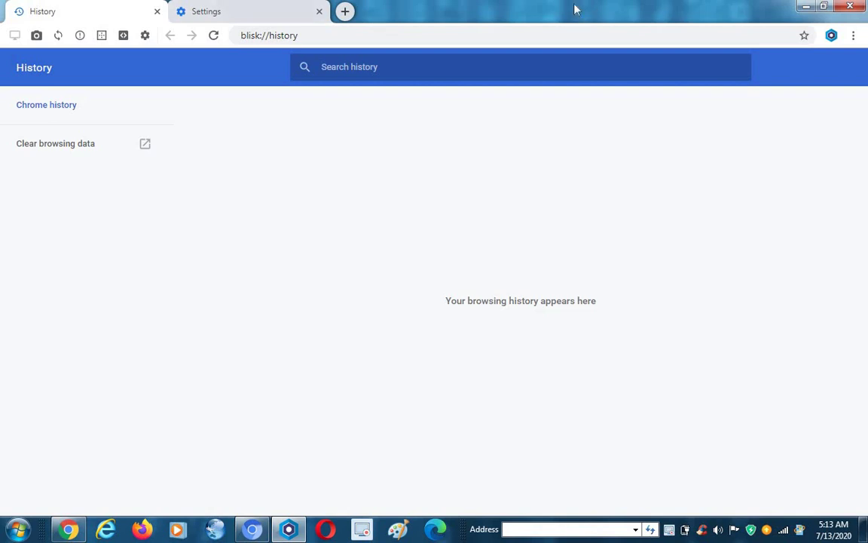
click(320, 12)
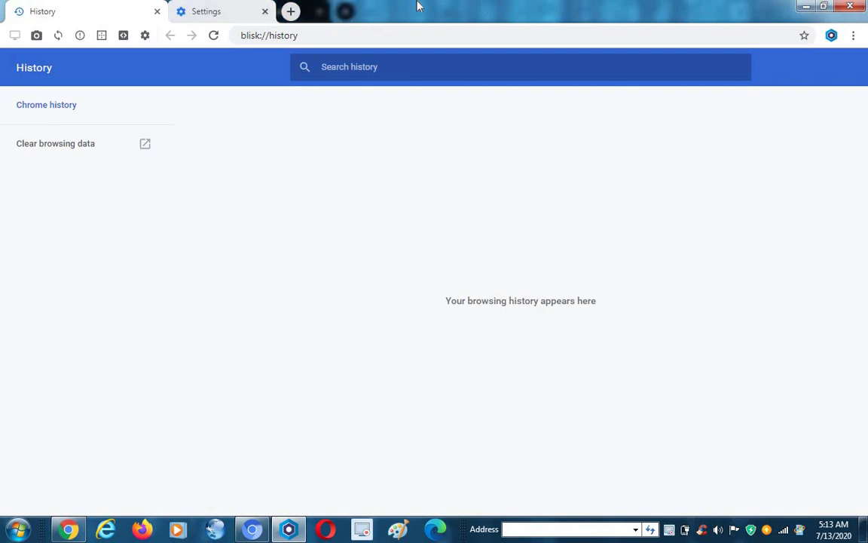
click(806, 6)
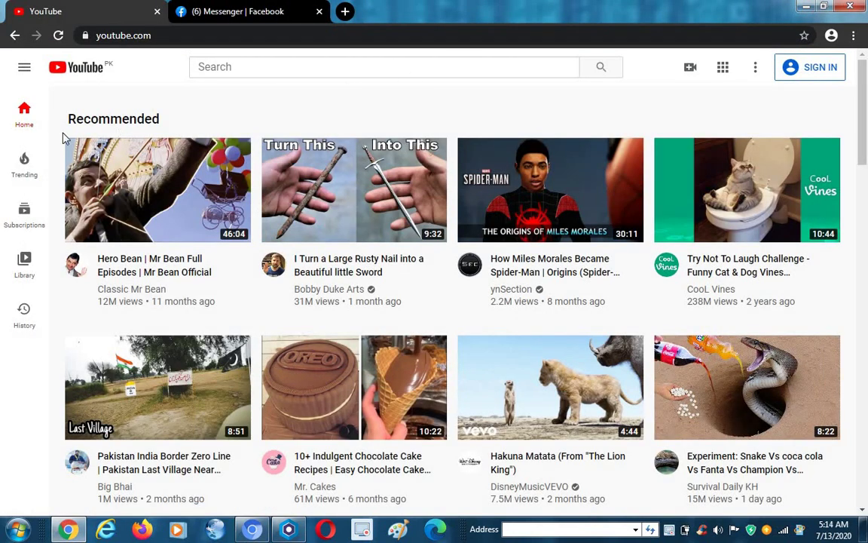
Copy the link address of the Star:9001(monday)13.07.2020 playlist from the Messenger conversation
click(238, 11)
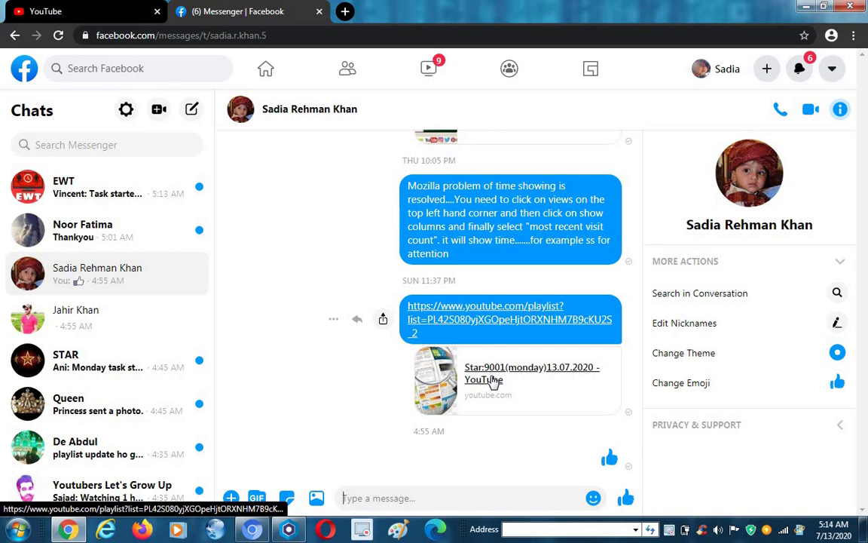
click(493, 381)
right_click(494, 380)
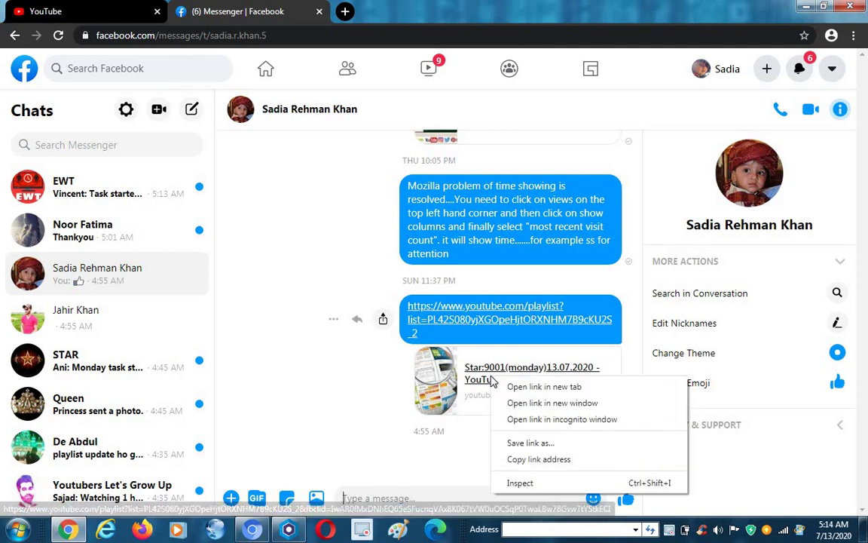
click(517, 460)
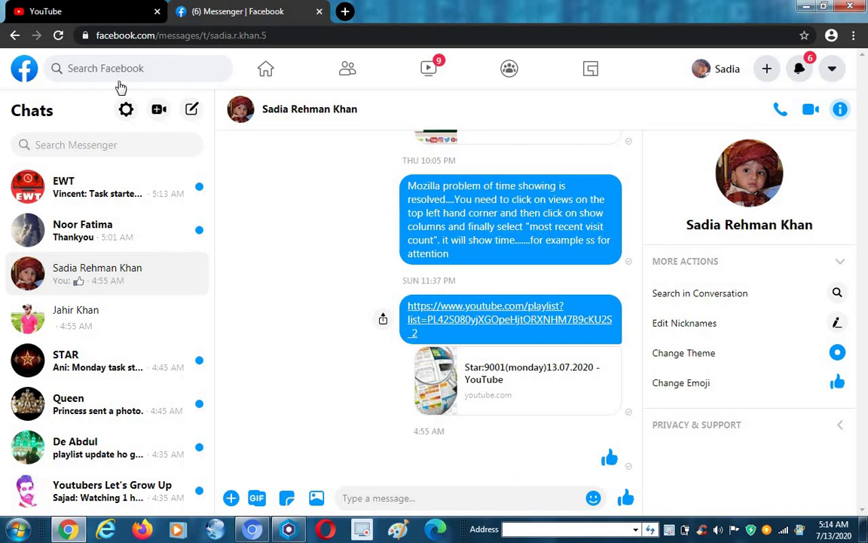
Open the recommended "Hero Bean" video on YouTube, turn off autoplay and pause the video
click(73, 7)
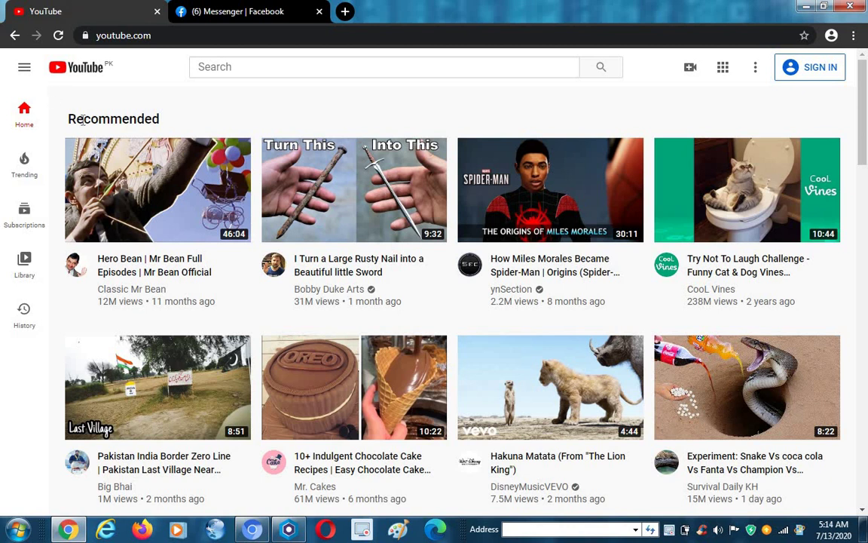
mouse_move(211, 181)
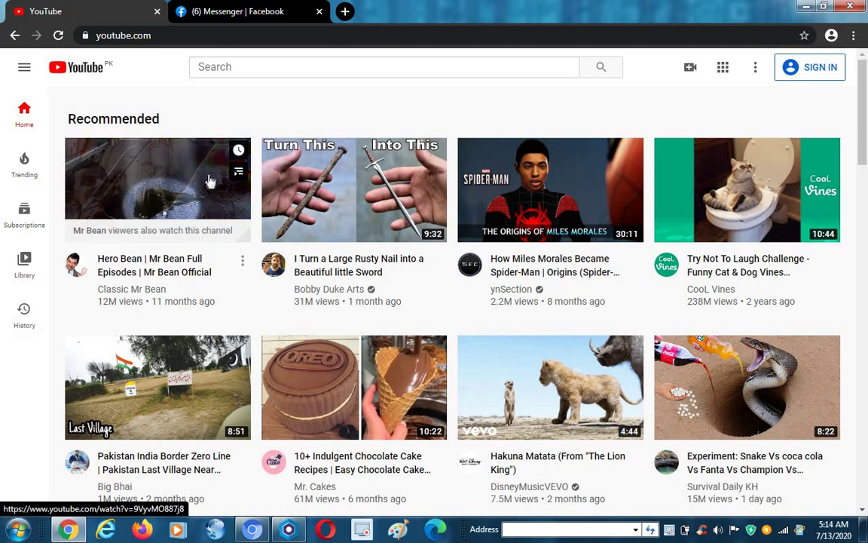
click(175, 182)
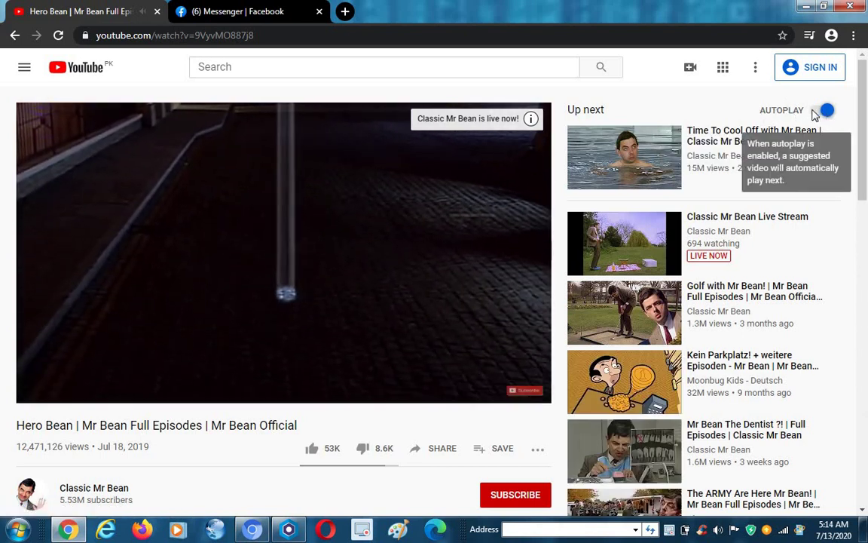
click(820, 112)
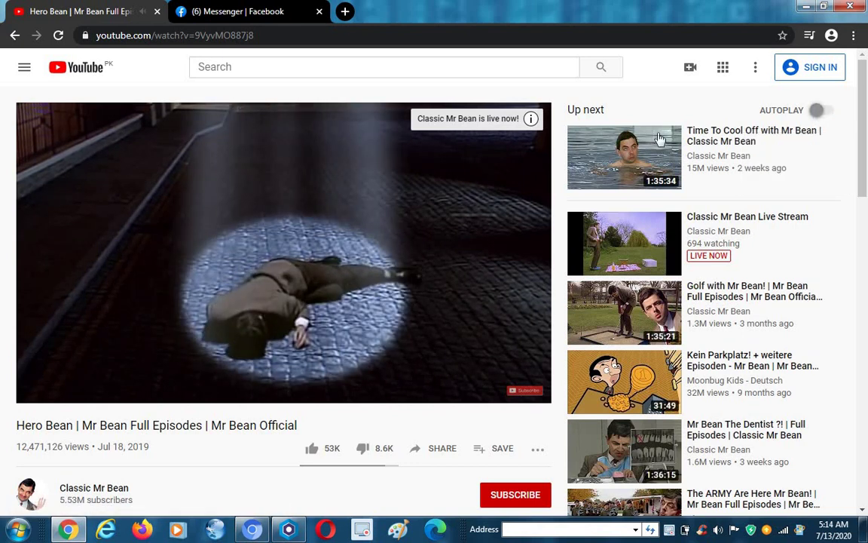
click(284, 254)
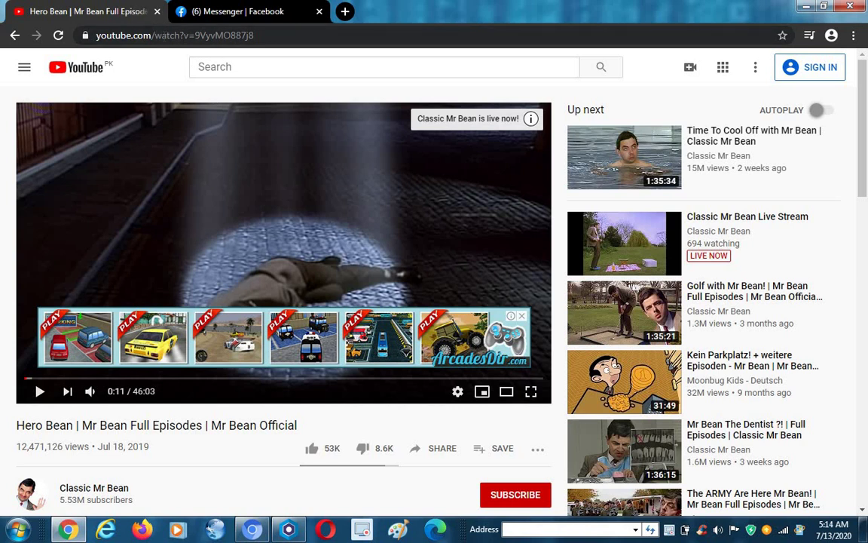
Load the copied playlist link in the YouTube page by pasting it over the selected start of the current address
drag(163, 35, 95, 37)
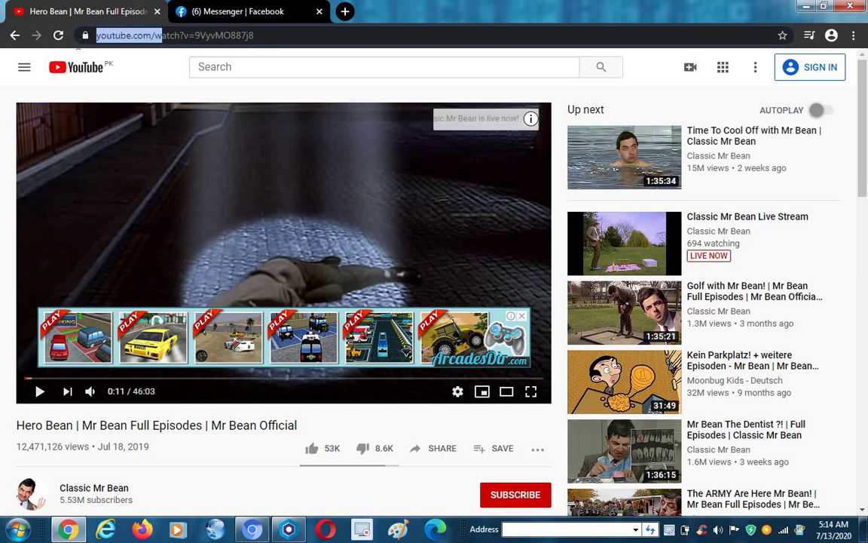
right_click(132, 40)
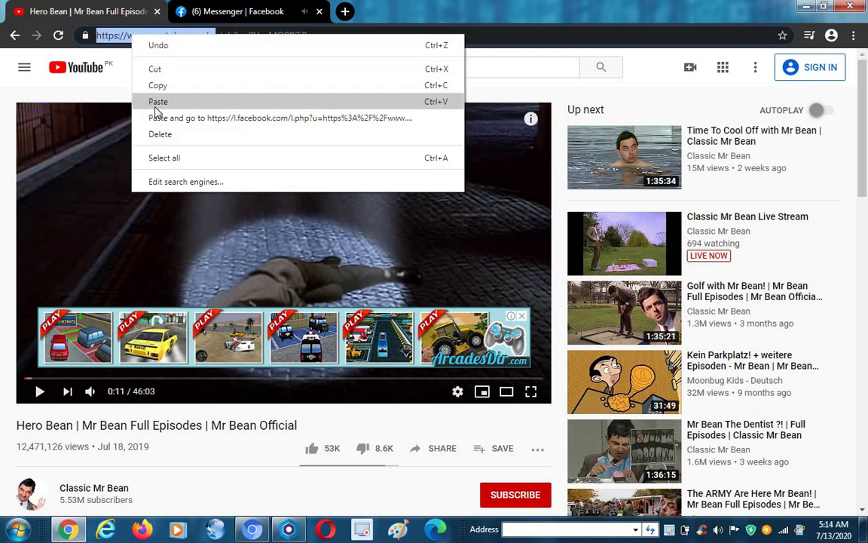
click(155, 105)
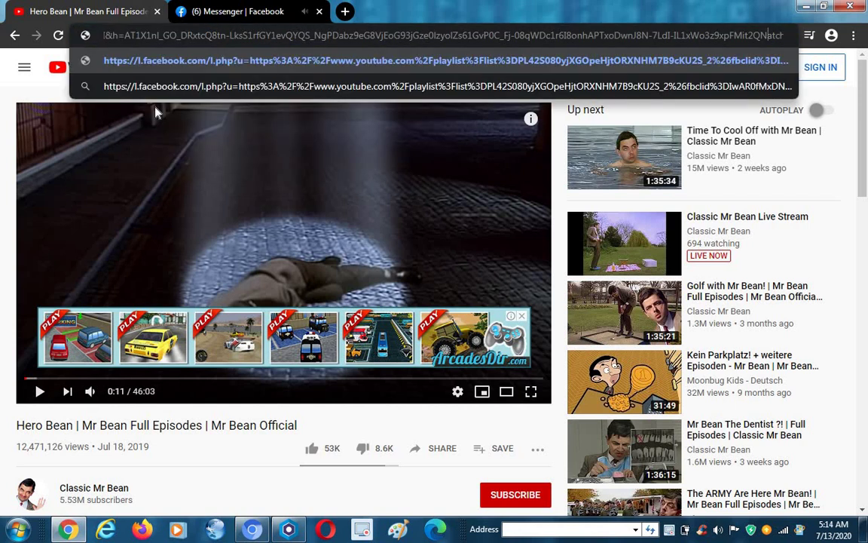
key(Return)
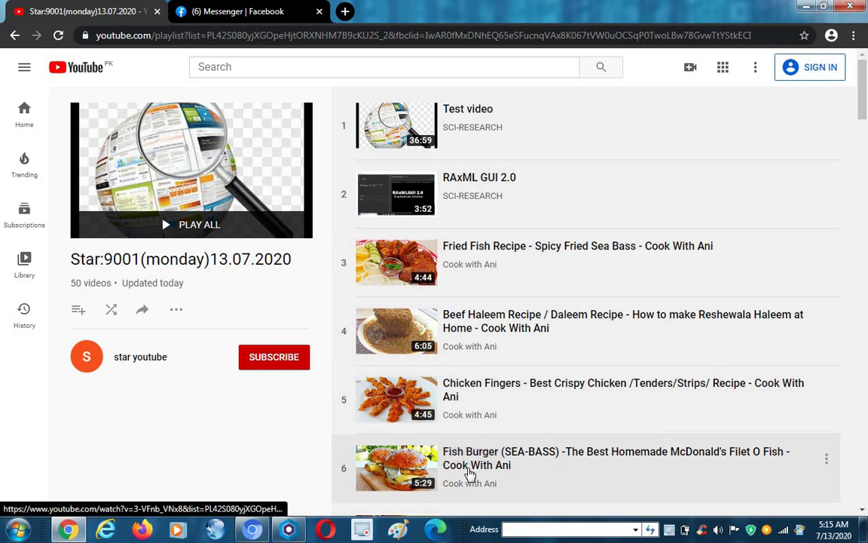
Open the Fish Burger (SEA-BASS) video from the playlist, pause it and turn on looping for the playlist
click(469, 464)
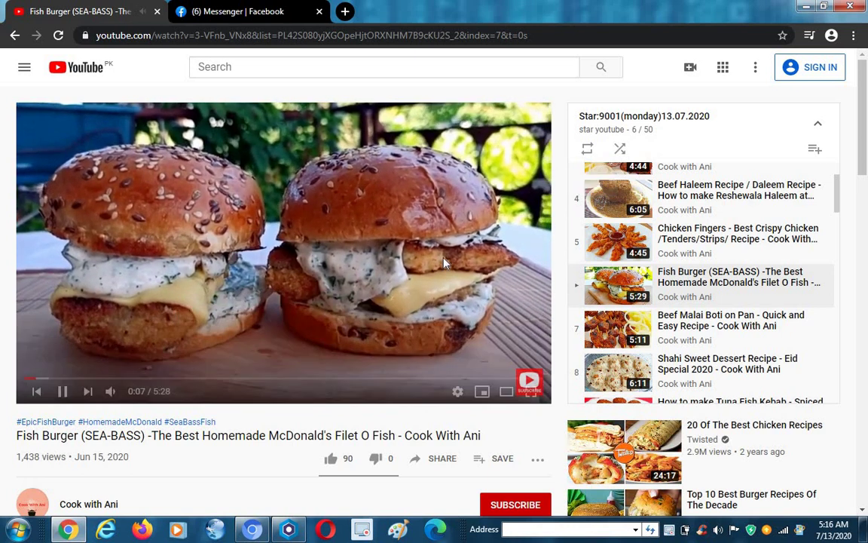
click(444, 263)
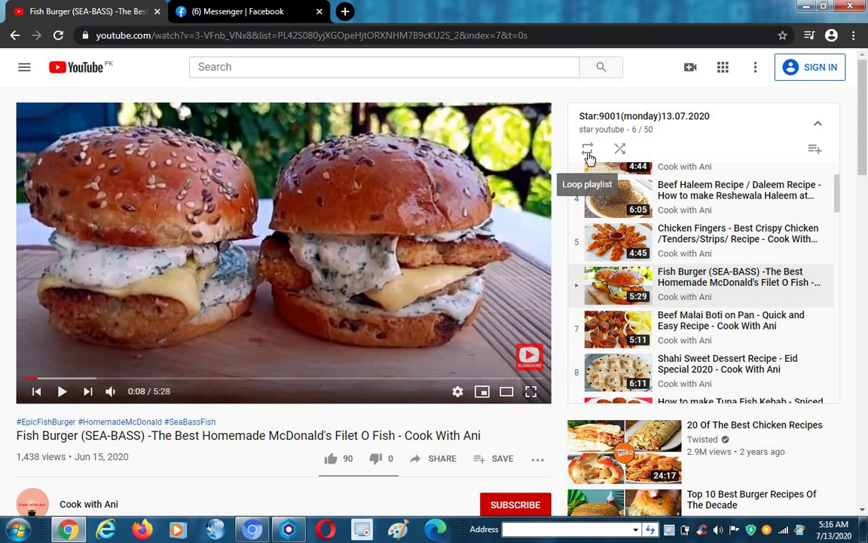
click(587, 150)
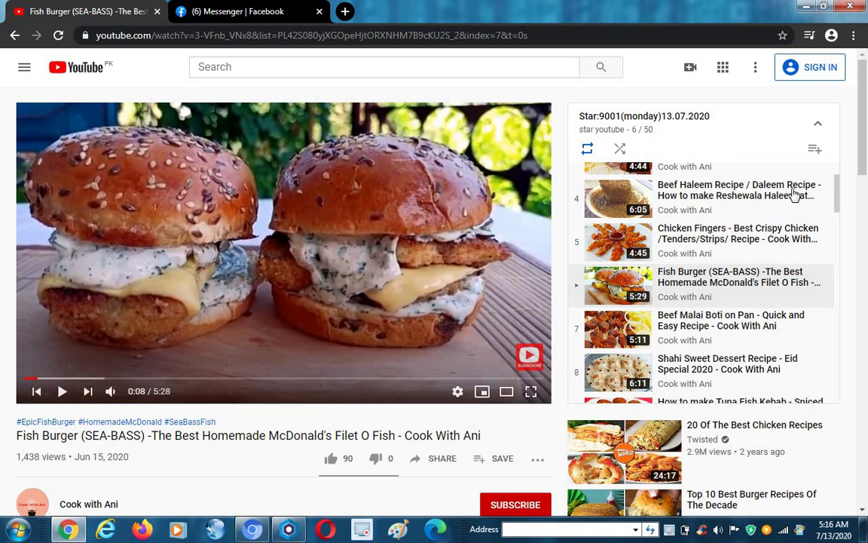
Dismiss the Windows color scheme prompt without changing the scheme and resume the Fish Burger (SEA-BASS) video in the playlist
drag(837, 204, 828, 159)
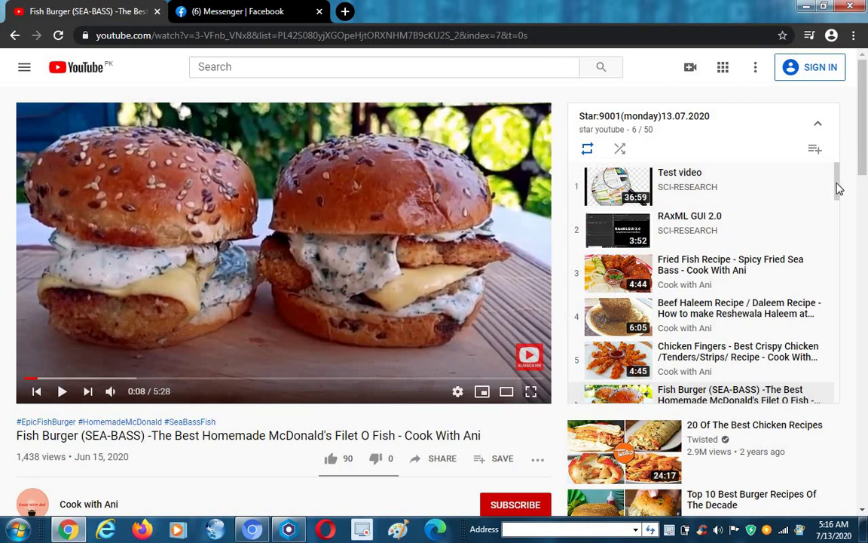
drag(838, 188, 838, 213)
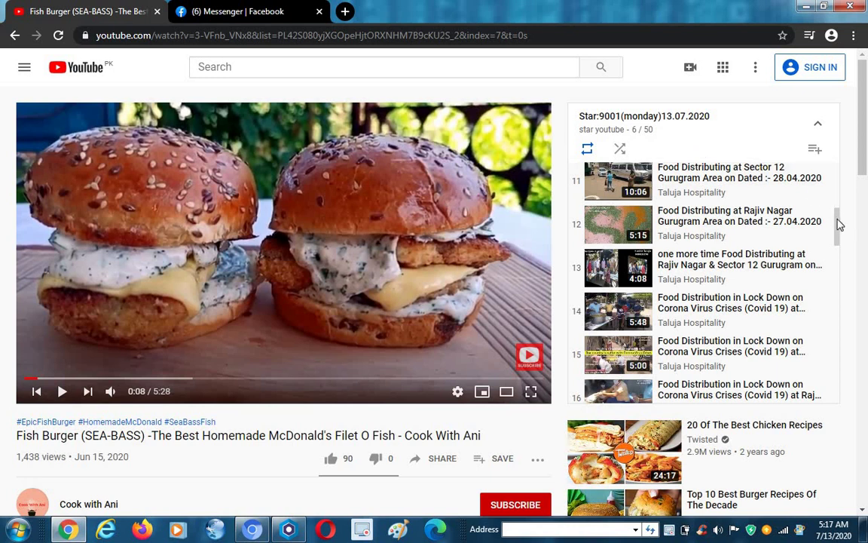
scroll(830, 174, up, 5)
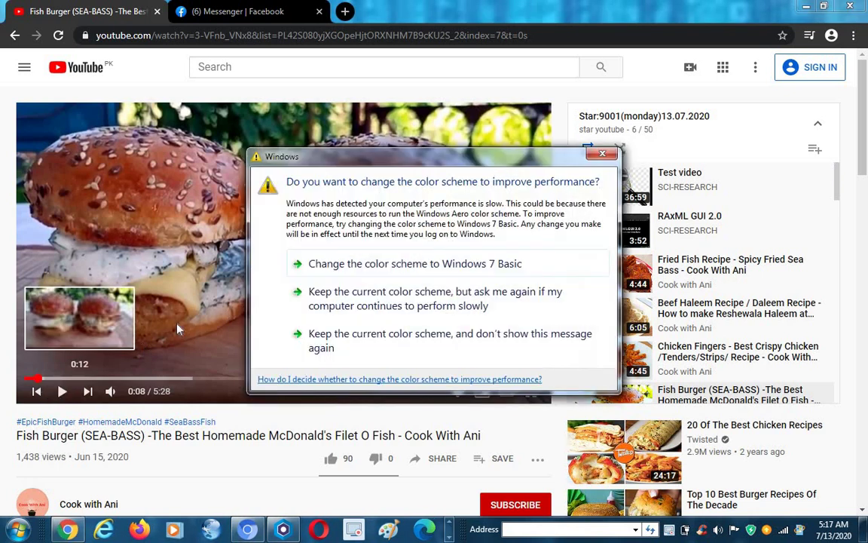
click(603, 156)
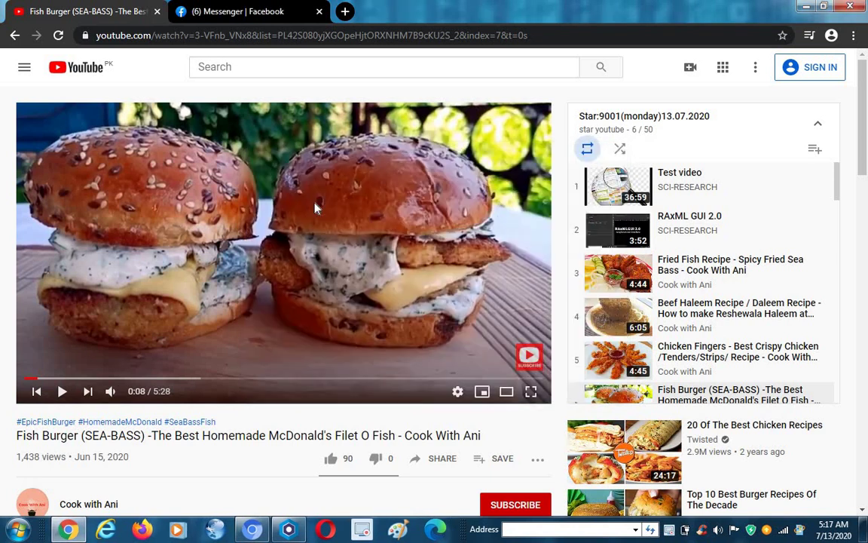
click(62, 395)
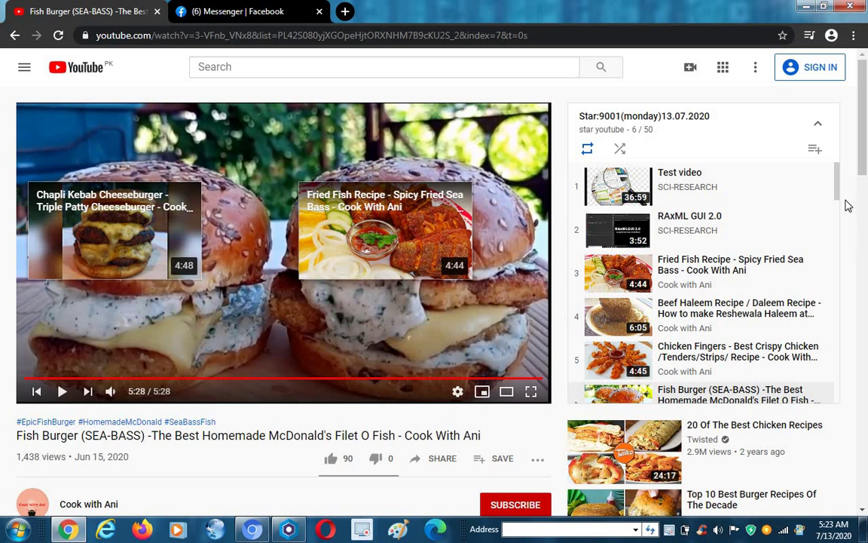
Let the playlist advance to the Beef Malai Boti on Pan video and pause it about 8 seconds in
drag(834, 182, 839, 198)
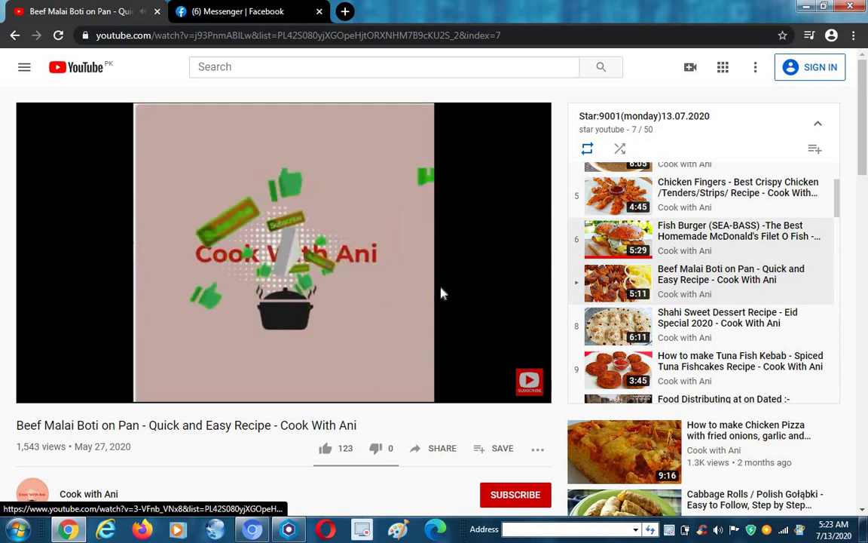
click(377, 301)
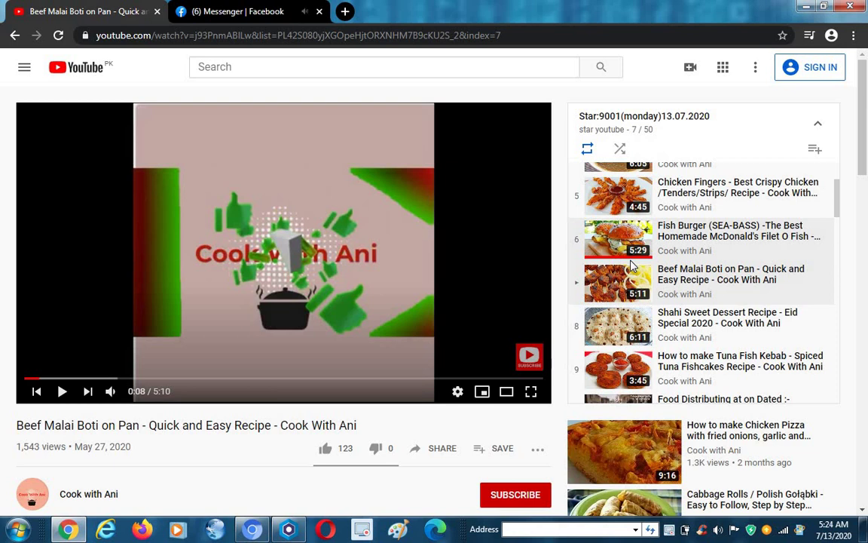
Minimize the Chrome window, bring it back up and reduce it from maximized to a smaller window on the desktop
click(807, 6)
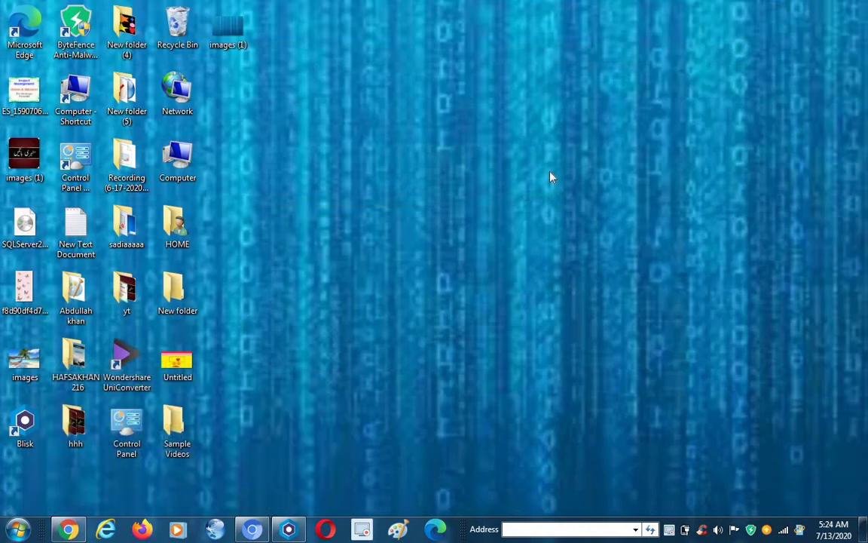
click(68, 528)
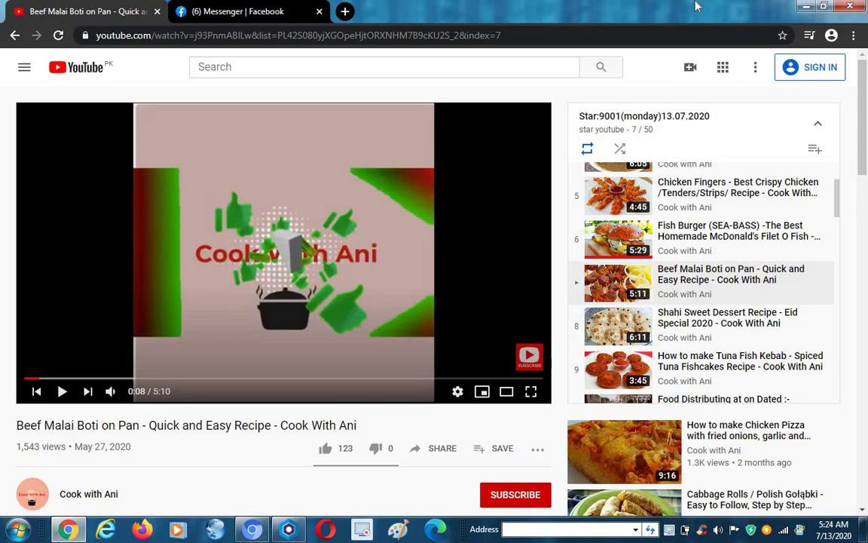
click(825, 7)
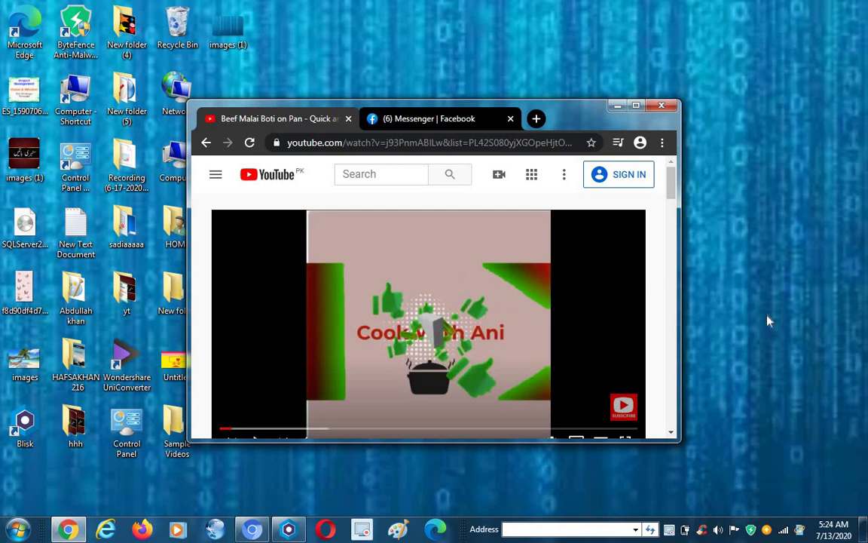
Lower the computer's speaker volume and close the volume control
click(718, 531)
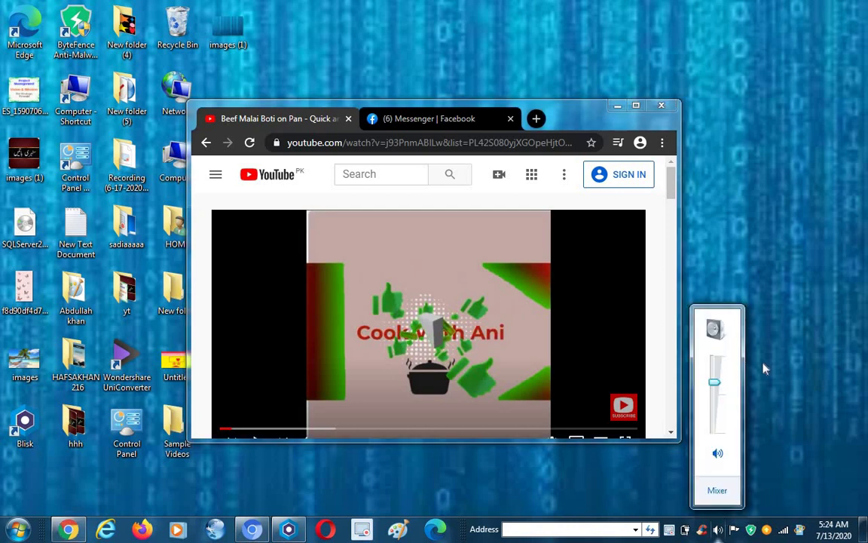
drag(714, 382, 718, 405)
click(793, 403)
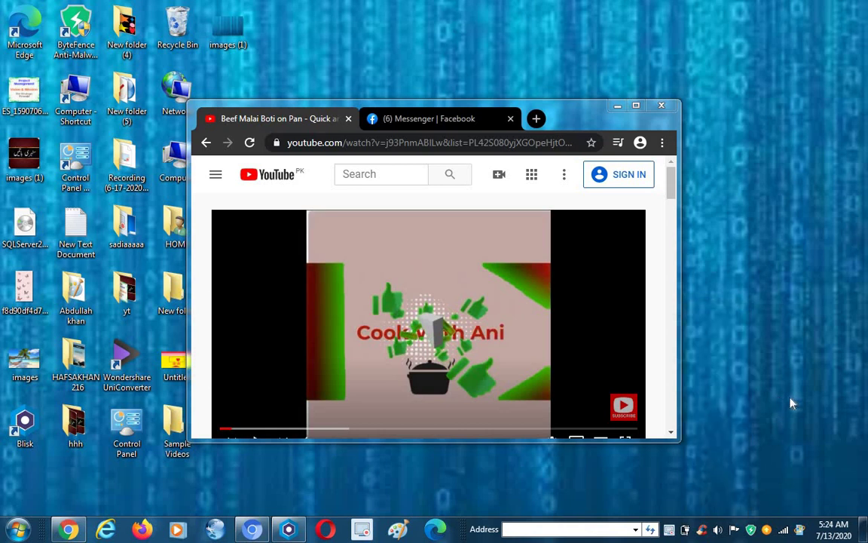